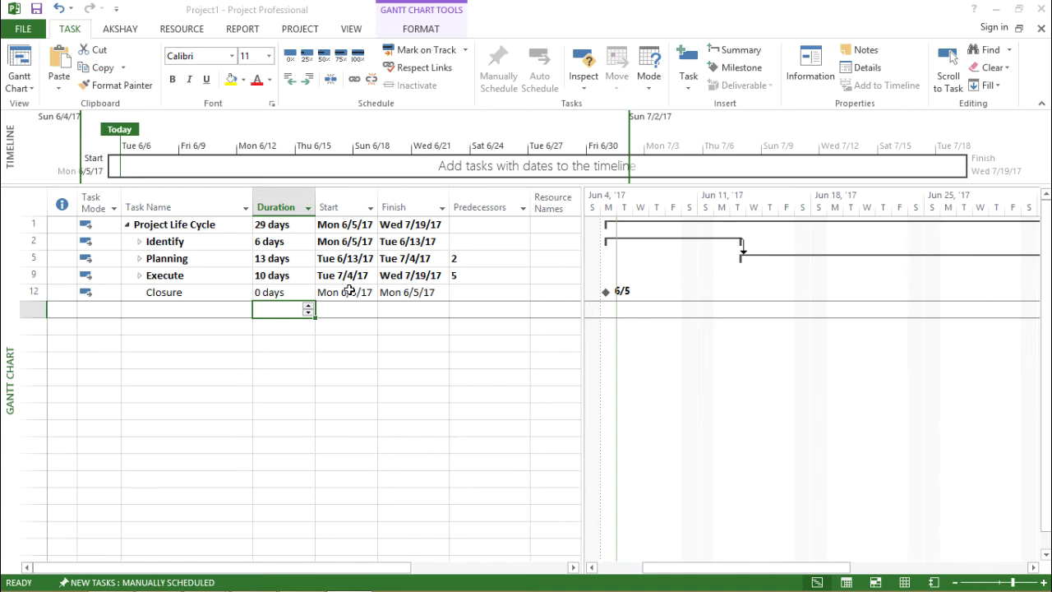
# With the Execute row selected, choose Recurring Task from the Task dropdown
pyautogui.click(393, 341)
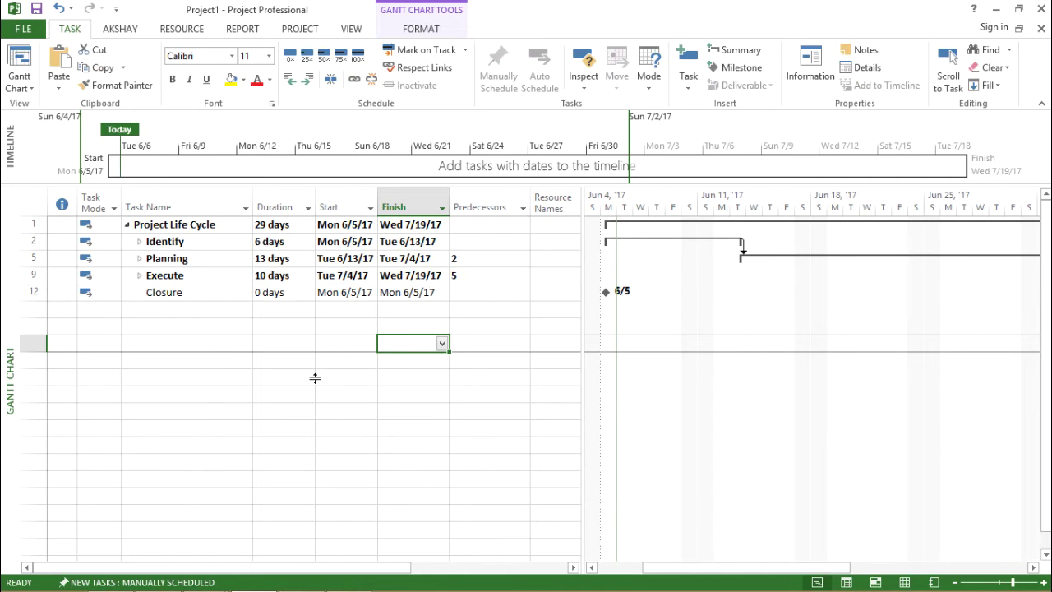
pyautogui.click(211, 278)
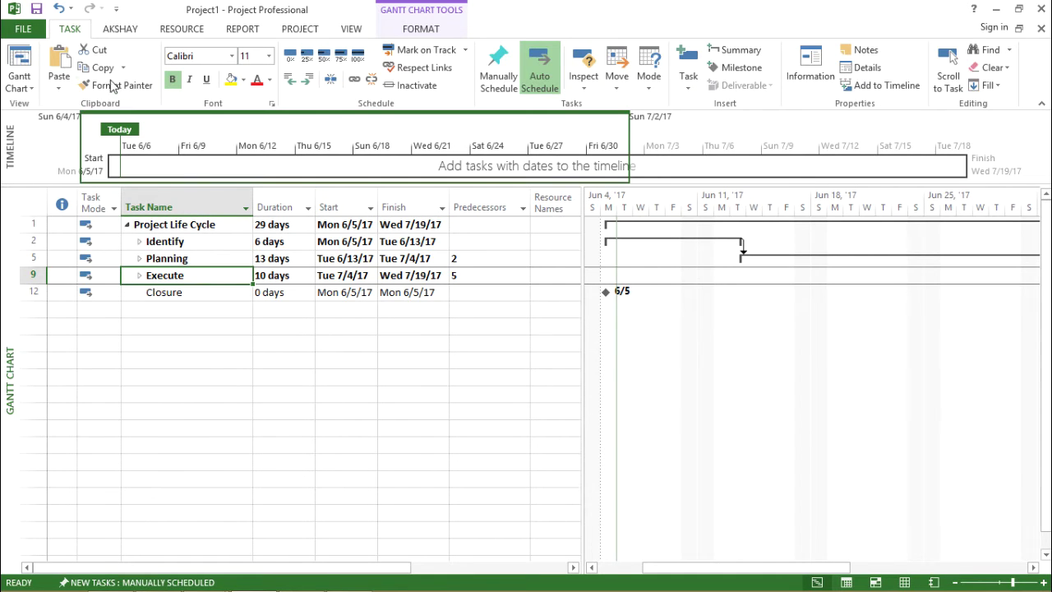
pyautogui.click(689, 86)
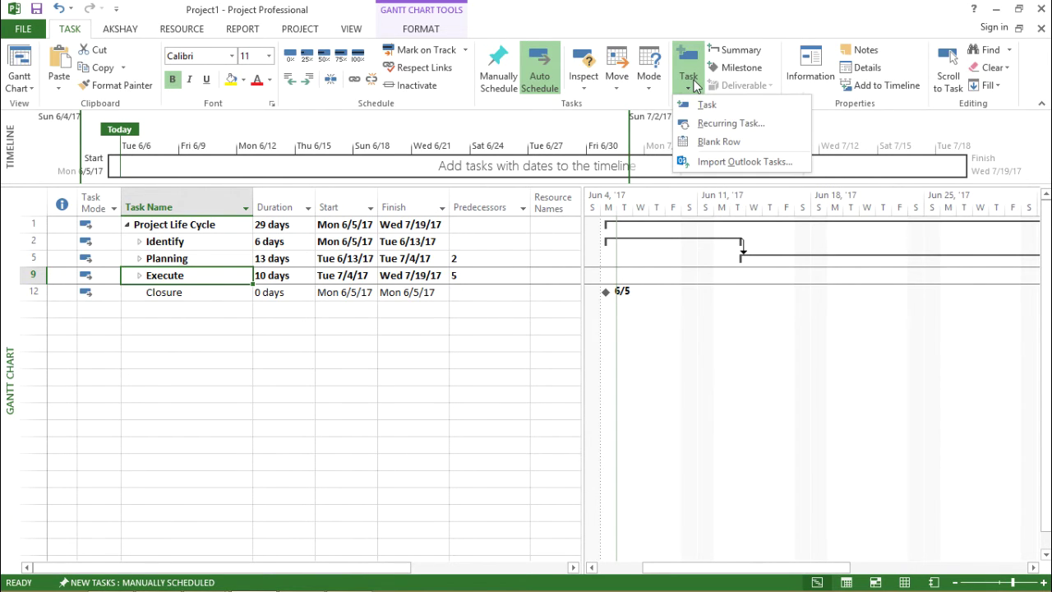
pyautogui.click(715, 124)
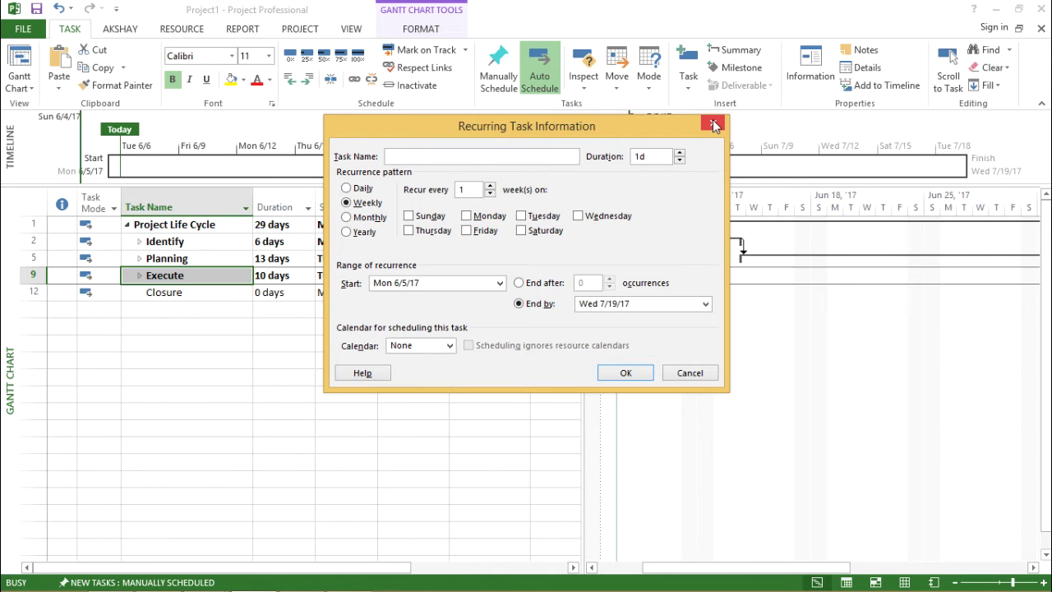
# Create recurring task 'Maintenance': weekly, every 2 weeks on Wednesday, ending 7/6/17
pyautogui.moveTo(635, 123); pyautogui.dragTo(638, 134)
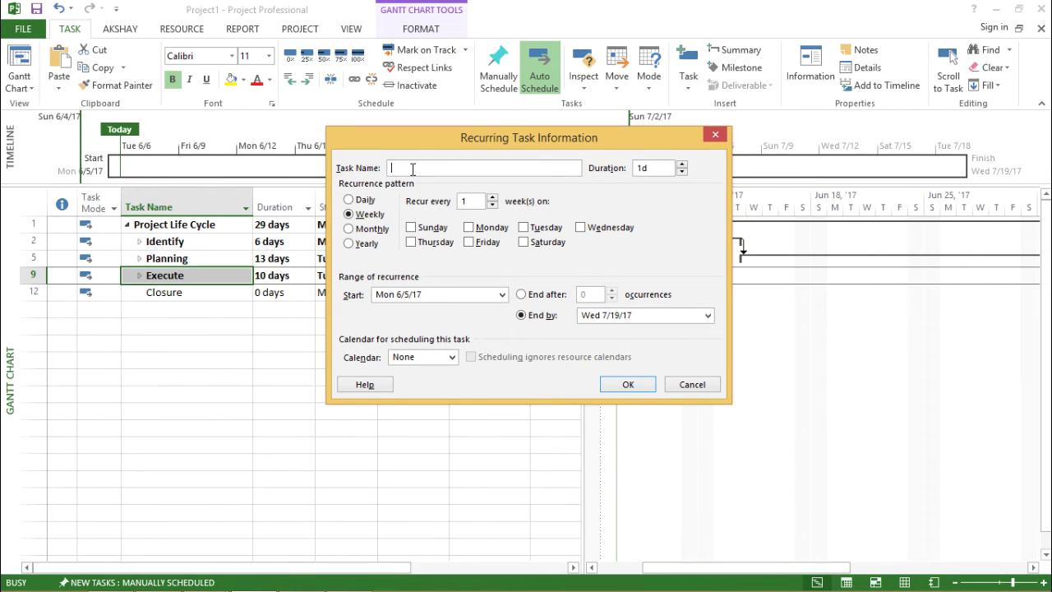
pyautogui.write('Maintenance')
pyautogui.click(369, 214)
pyautogui.press('Tab')
pyautogui.press('Up')
pyautogui.click(580, 227)
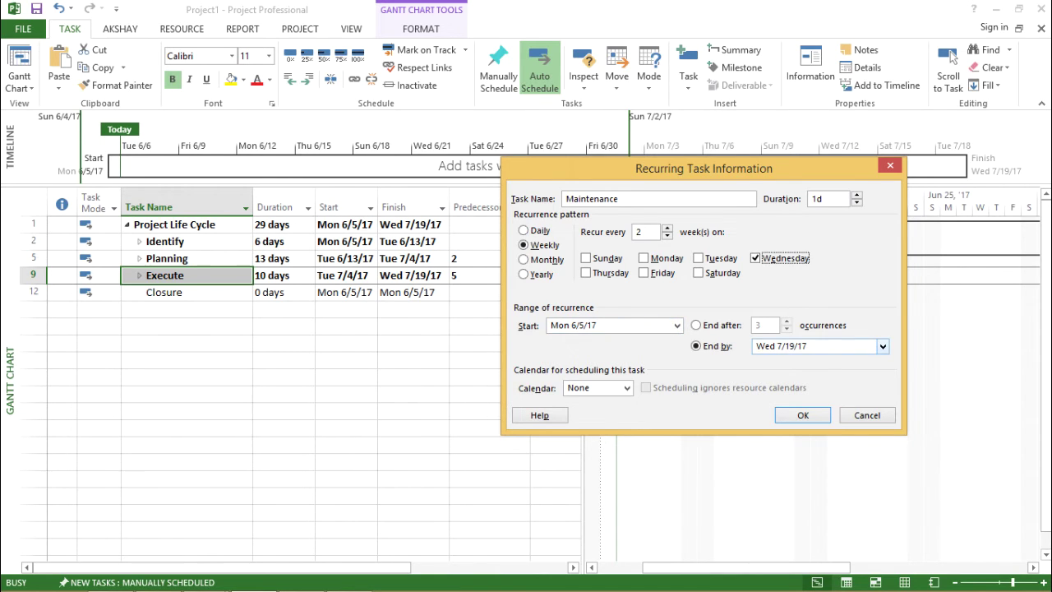
pyautogui.click(883, 346)
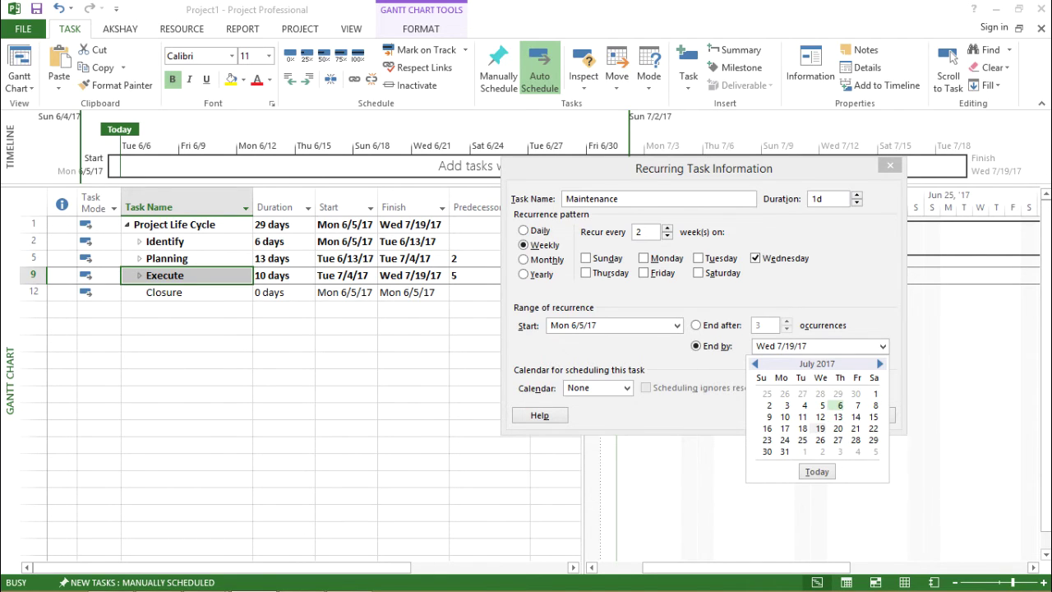
pyautogui.click(840, 406)
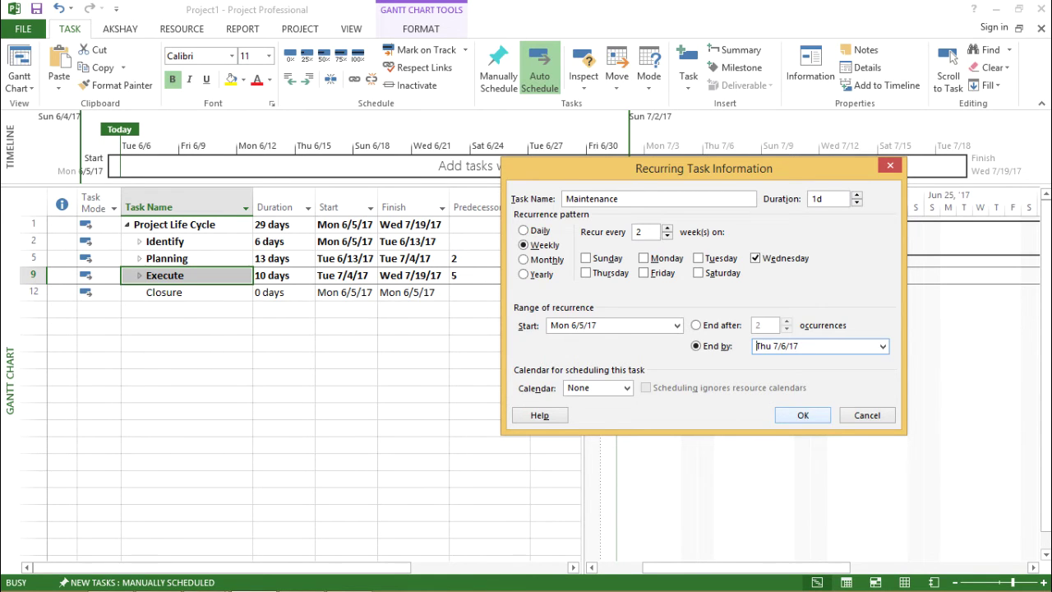
pyautogui.click(802, 415)
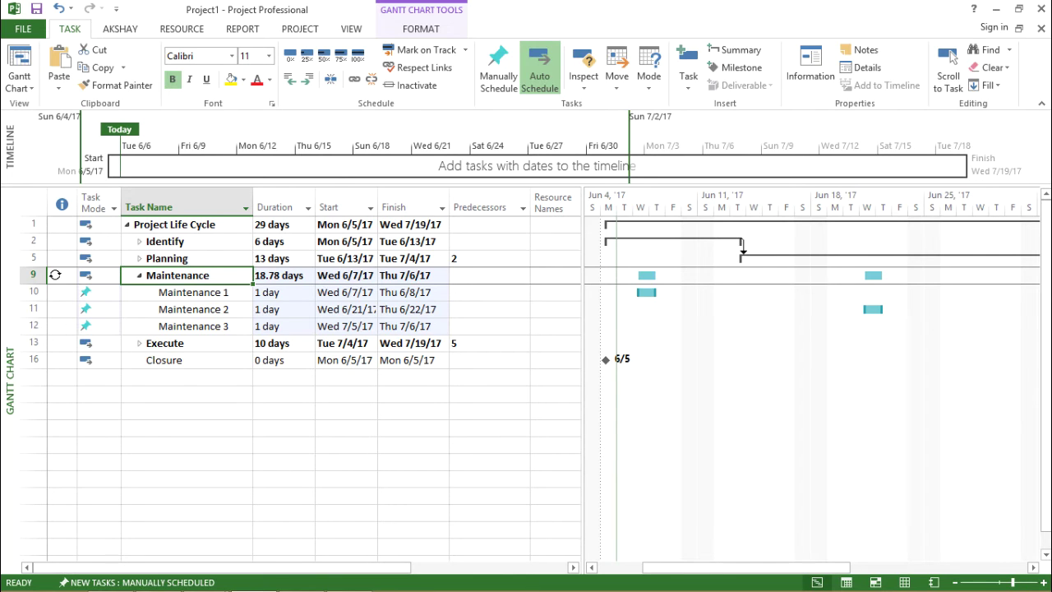
pyautogui.moveTo(54, 274)
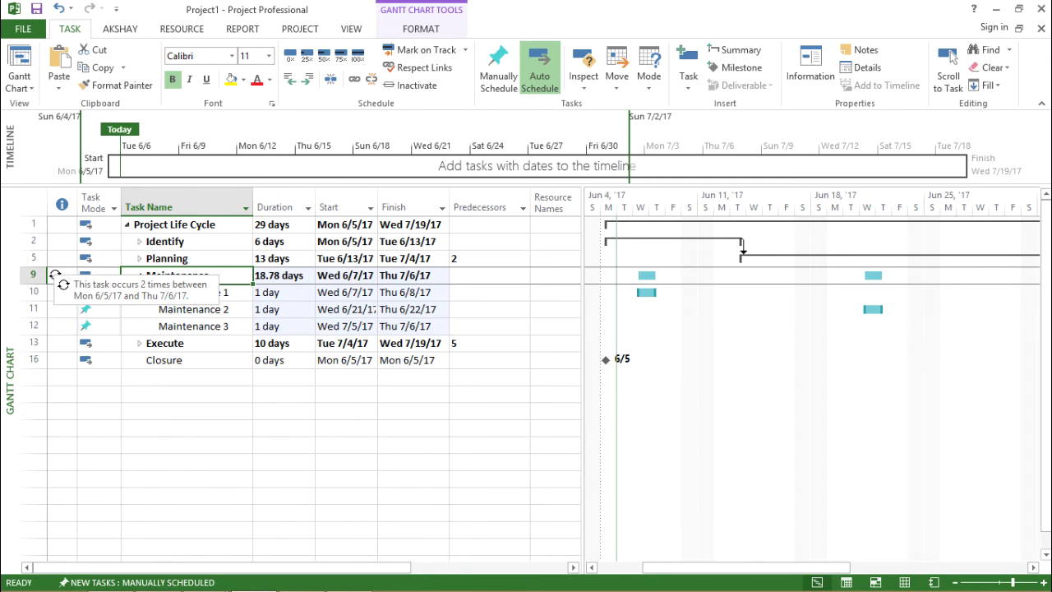
pyautogui.click(187, 291)
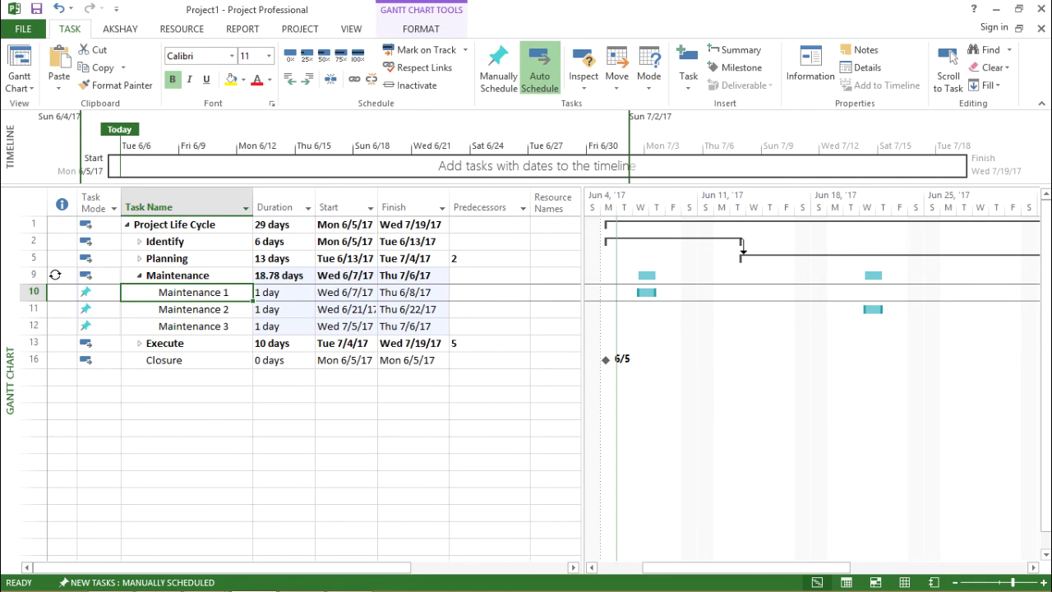
pyautogui.click(186, 309)
pyautogui.click(186, 327)
pyautogui.click(186, 292)
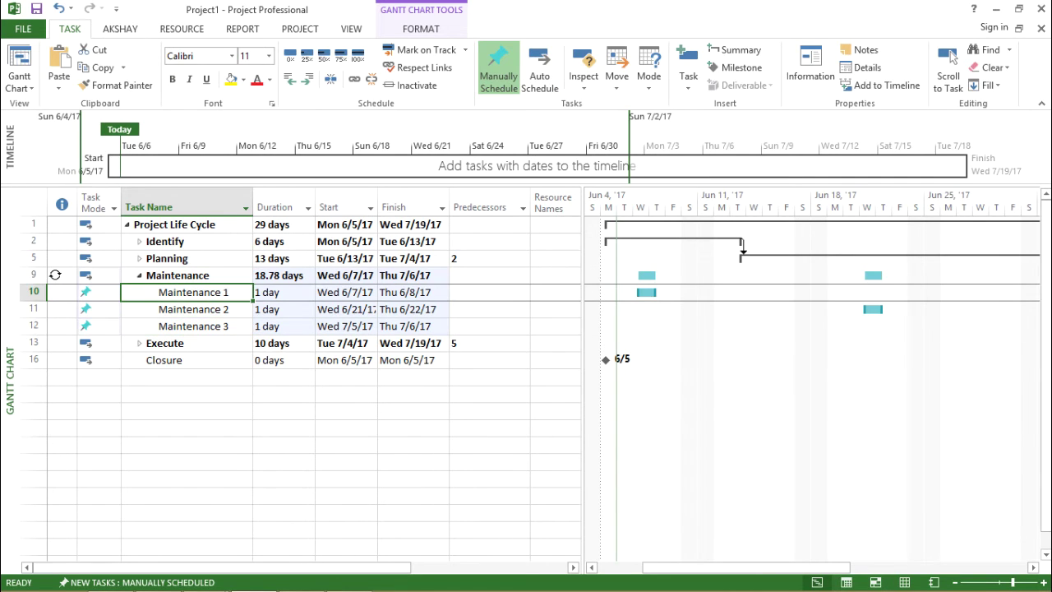
pyautogui.click(187, 309)
pyautogui.click(186, 326)
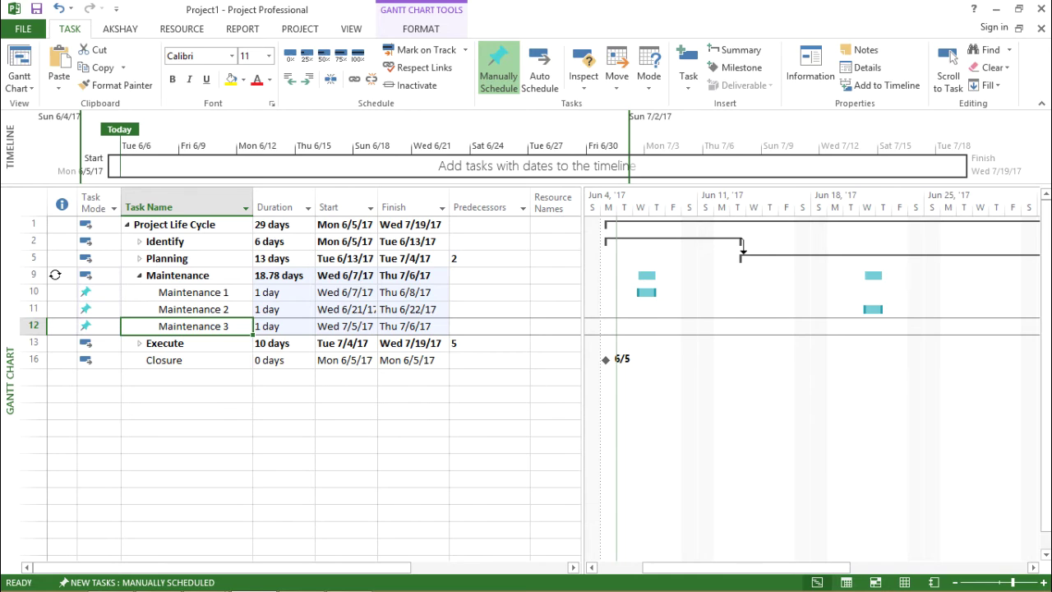
pyautogui.click(341, 292)
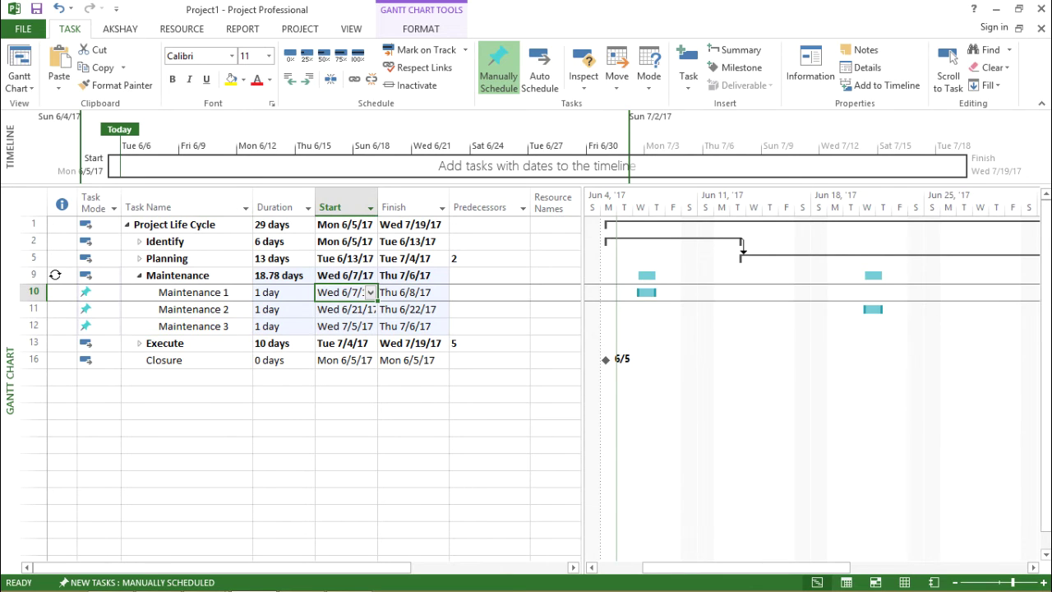
pyautogui.click(404, 291)
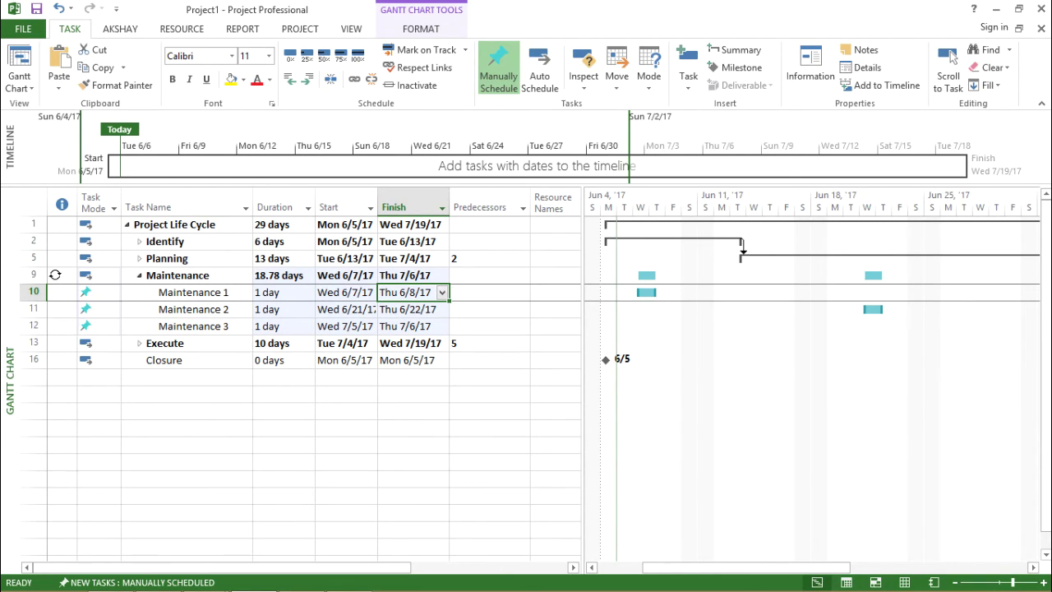
pyautogui.click(368, 309)
pyautogui.click(405, 309)
pyautogui.click(341, 327)
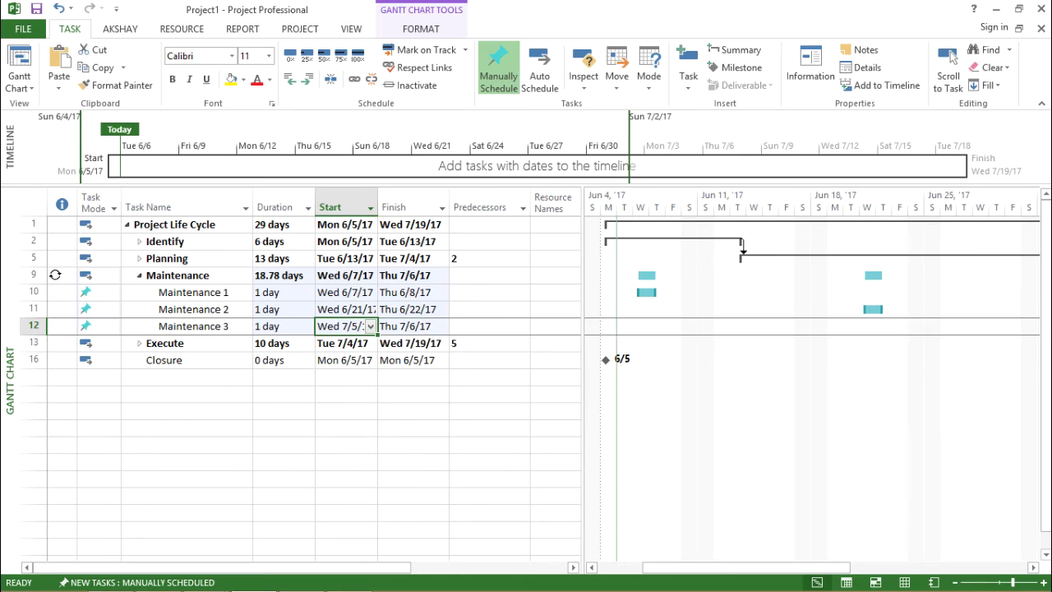
pyautogui.click(404, 327)
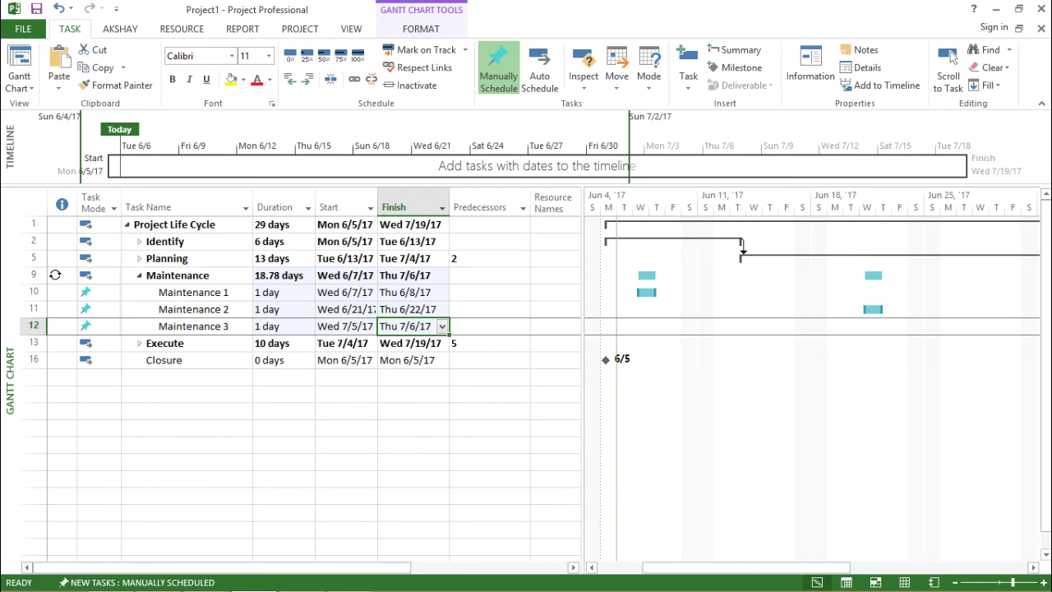
# Switch Maintenance 1–3 (rows 10–12) from manual to Auto Schedule
pyautogui.moveTo(647, 292)
pyautogui.moveTo(873, 276)
pyautogui.press('Home')
pyautogui.press('Up')
pyautogui.press('Up')
pyautogui.press('Down')
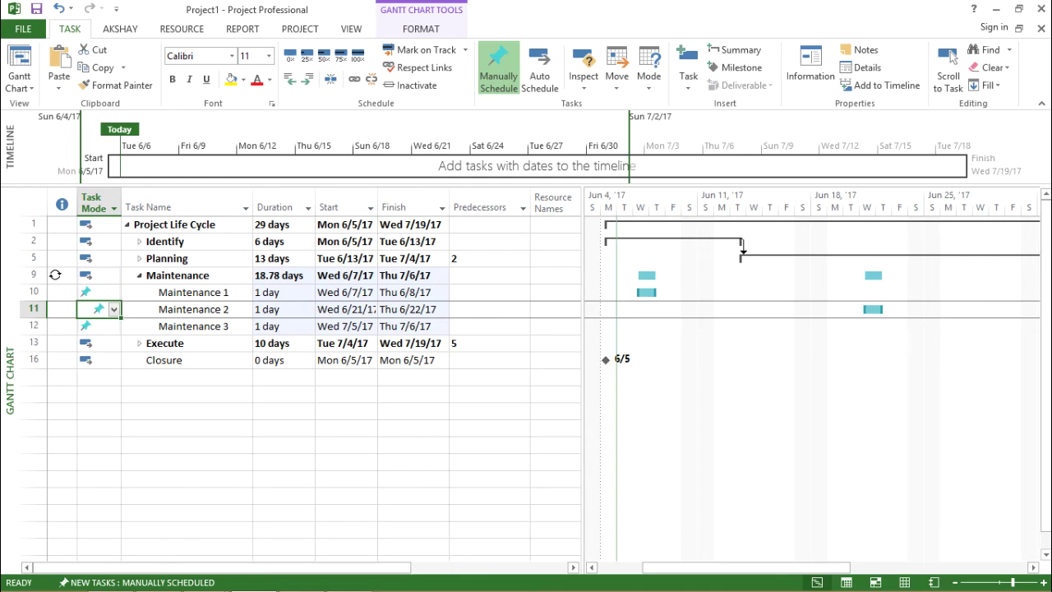
pyautogui.press('Down')
pyautogui.press('Down')
pyautogui.press('Up')
pyautogui.press('Up')
pyautogui.press('Up')
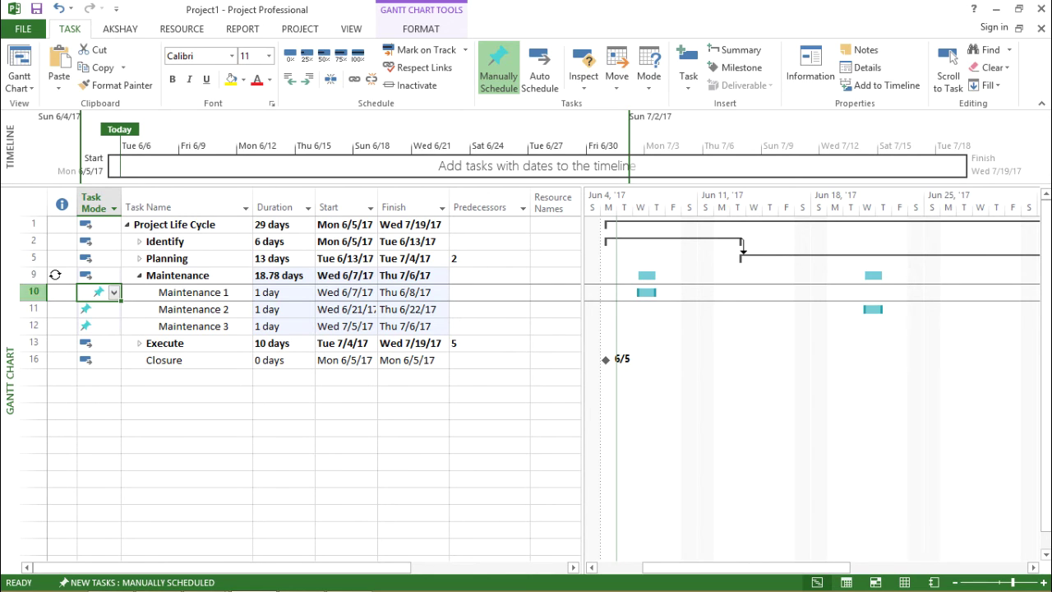
pyautogui.moveTo(33, 292); pyautogui.dragTo(33, 327)
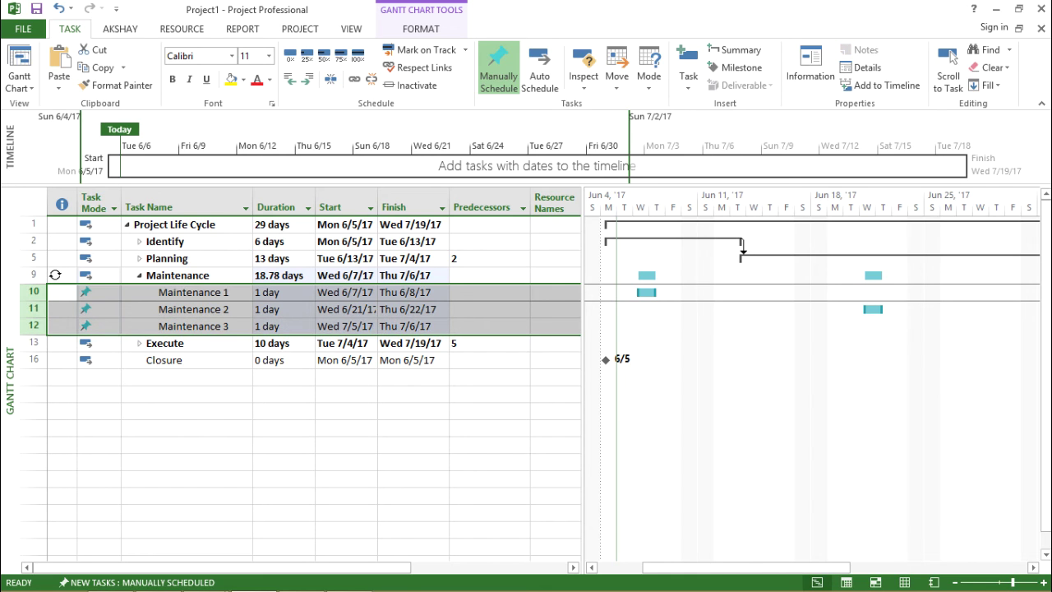
pyautogui.click(539, 70)
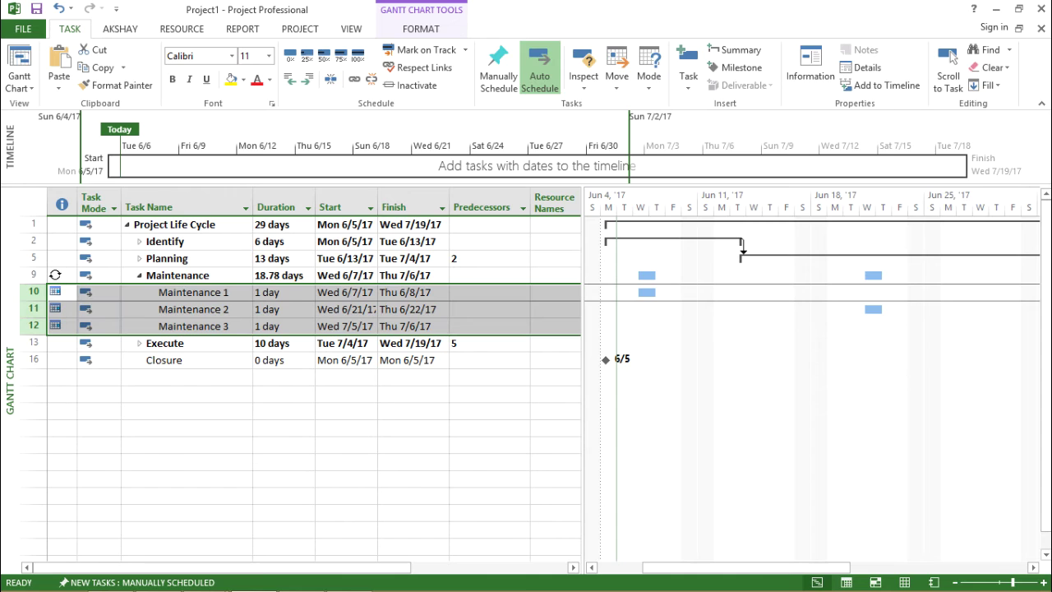
# Enter 13 (Execute) as the predecessor of Maintenance 1
pyautogui.click(490, 291)
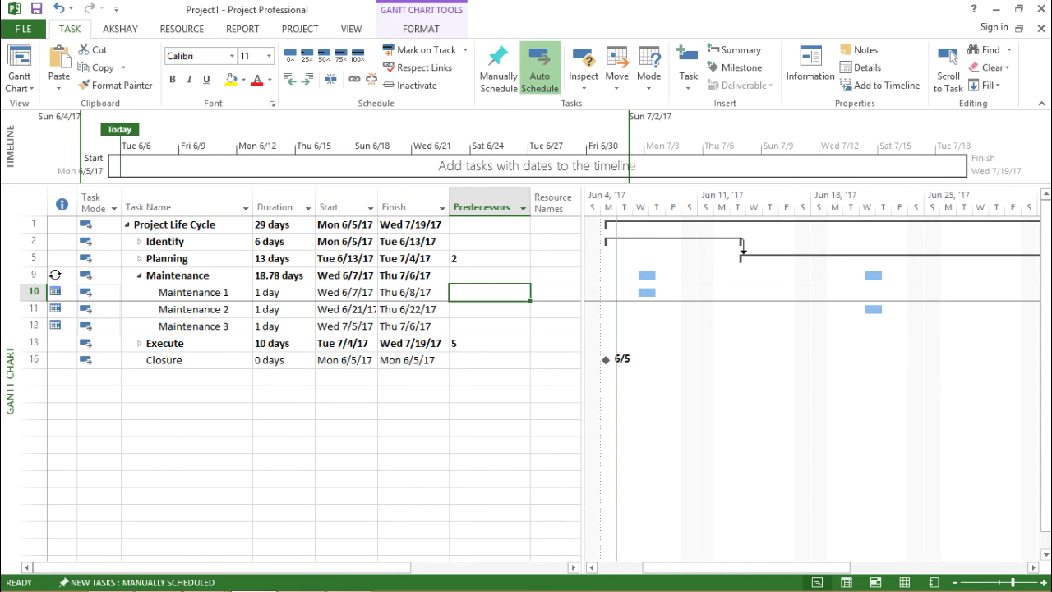
pyautogui.press('F2')
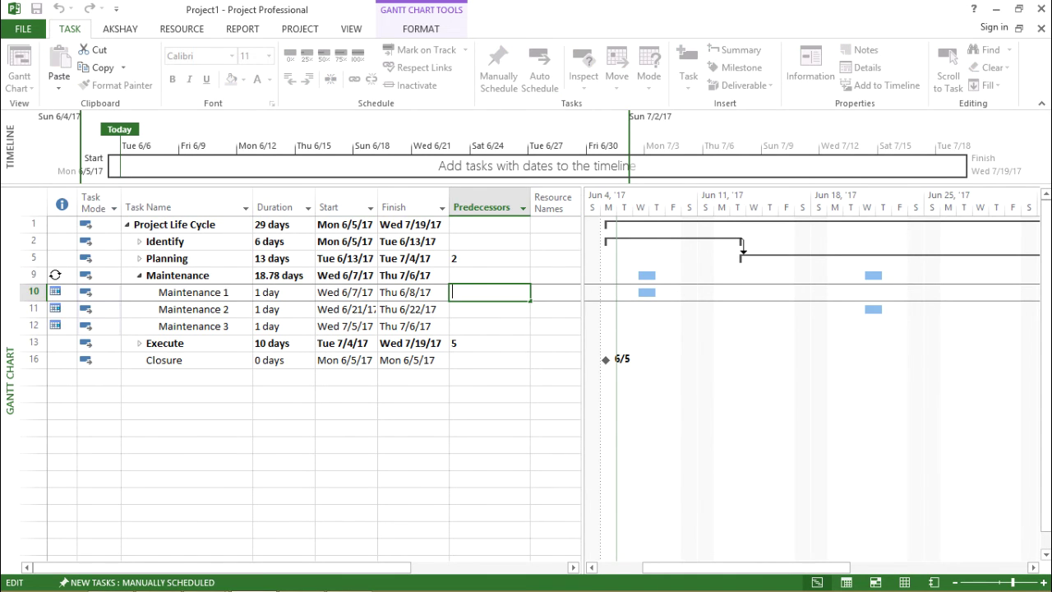
pyautogui.click(411, 393)
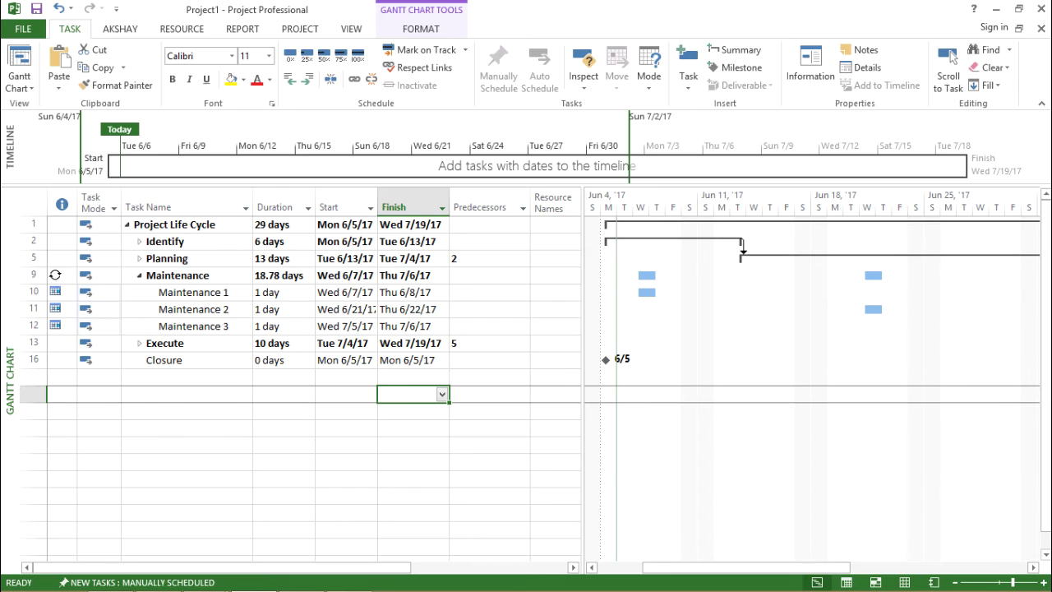
pyautogui.hotkey('ctrl', 'z')
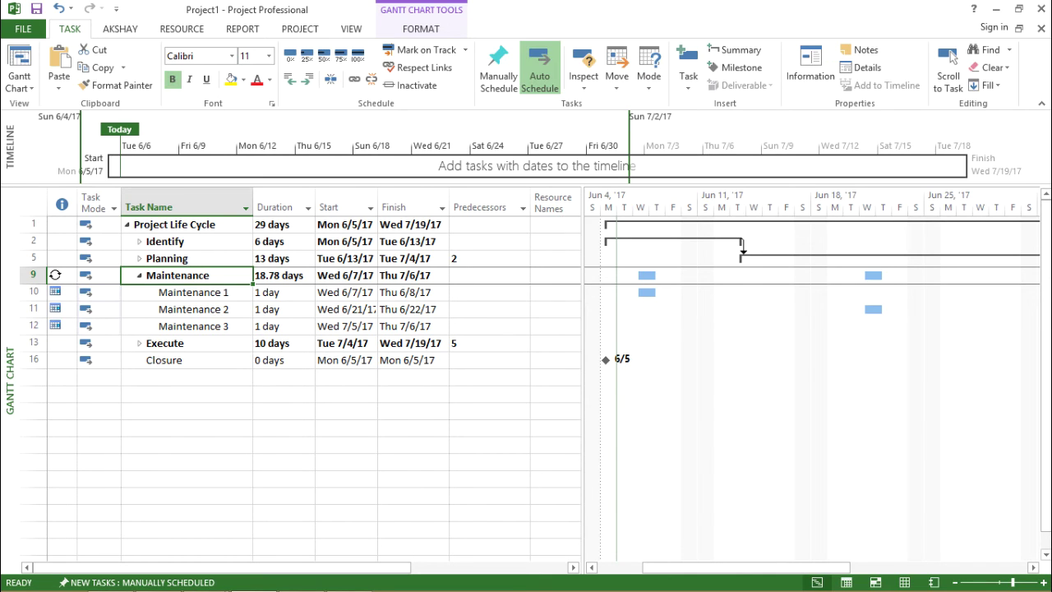
pyautogui.press('Right')
pyautogui.press('Right')
pyautogui.press('Right')
pyautogui.press('Right')
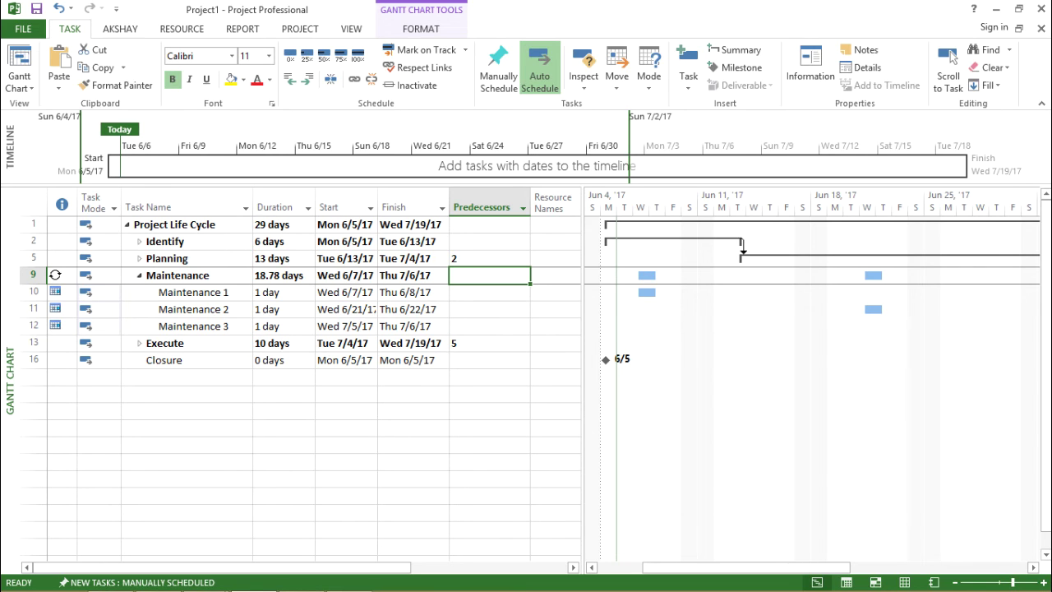
pyautogui.press('Down')
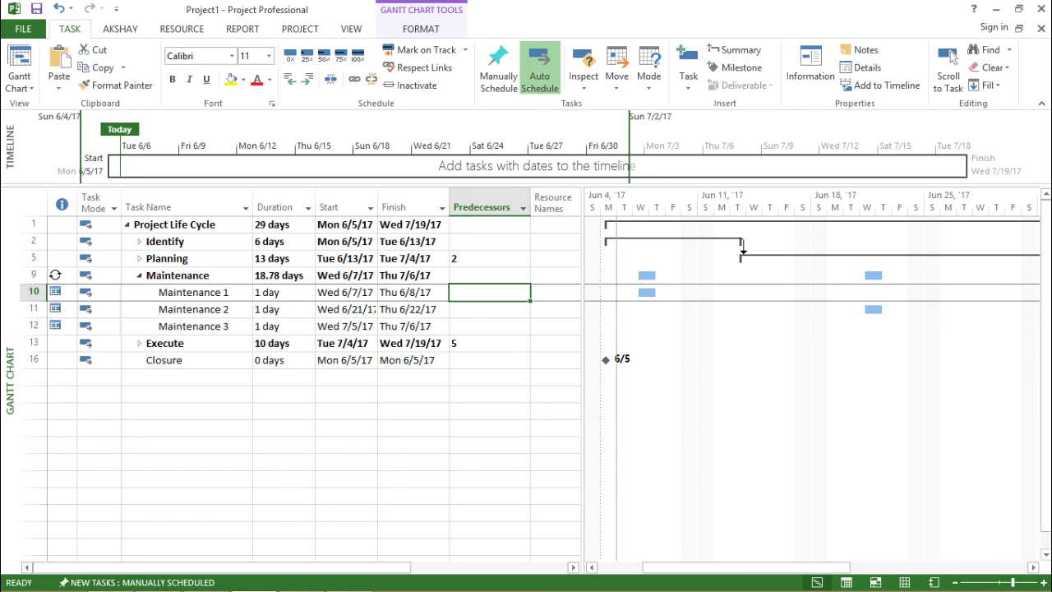
pyautogui.write('13')
pyautogui.click(530, 312)
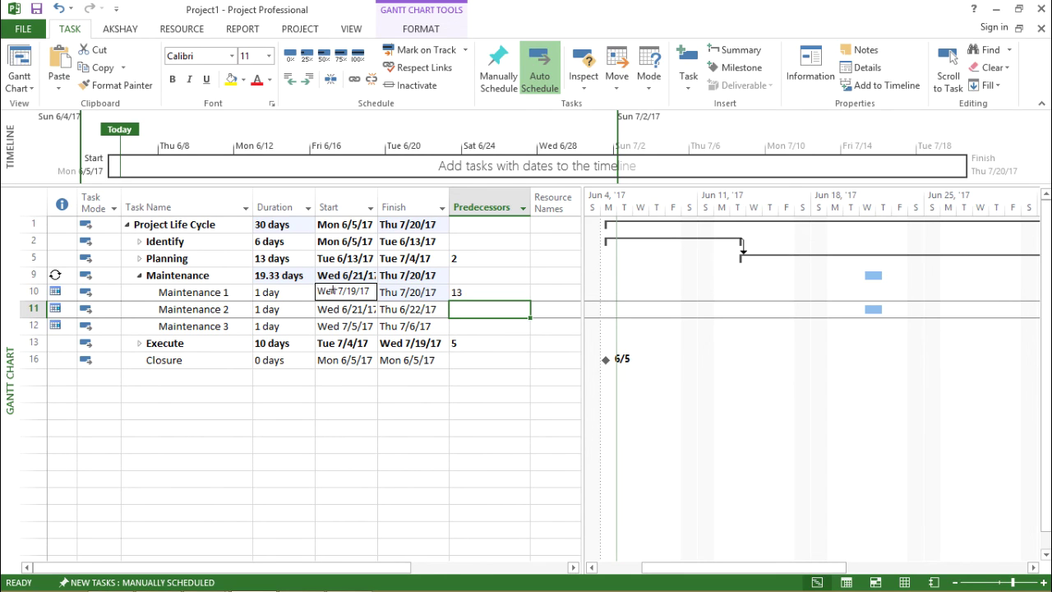
# Check Maintenance 1's new dates and duration, then return to its predecessor cell holding 13
pyautogui.click(408, 289)
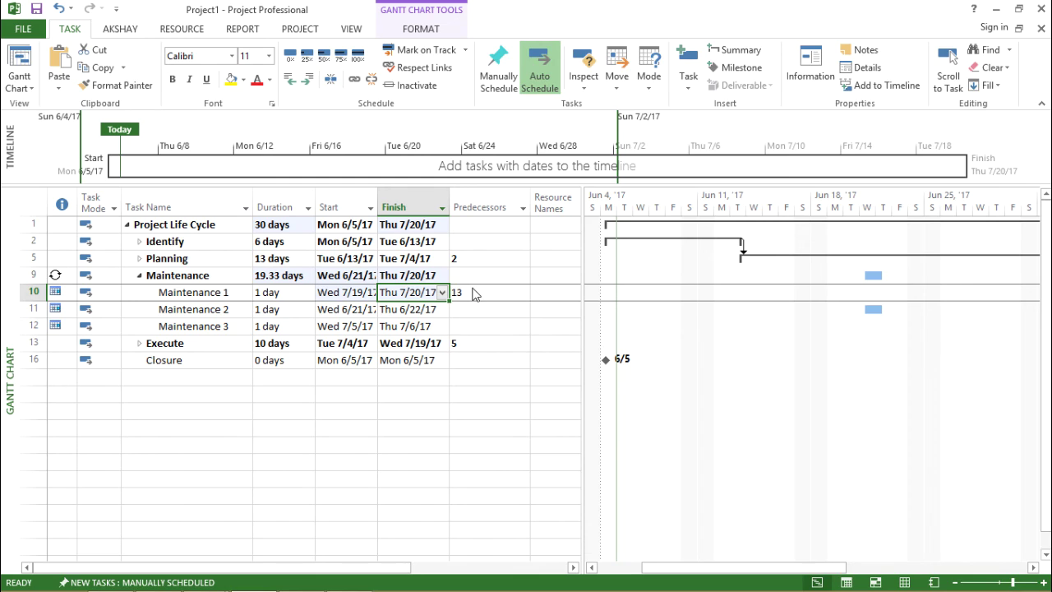
pyautogui.click(268, 296)
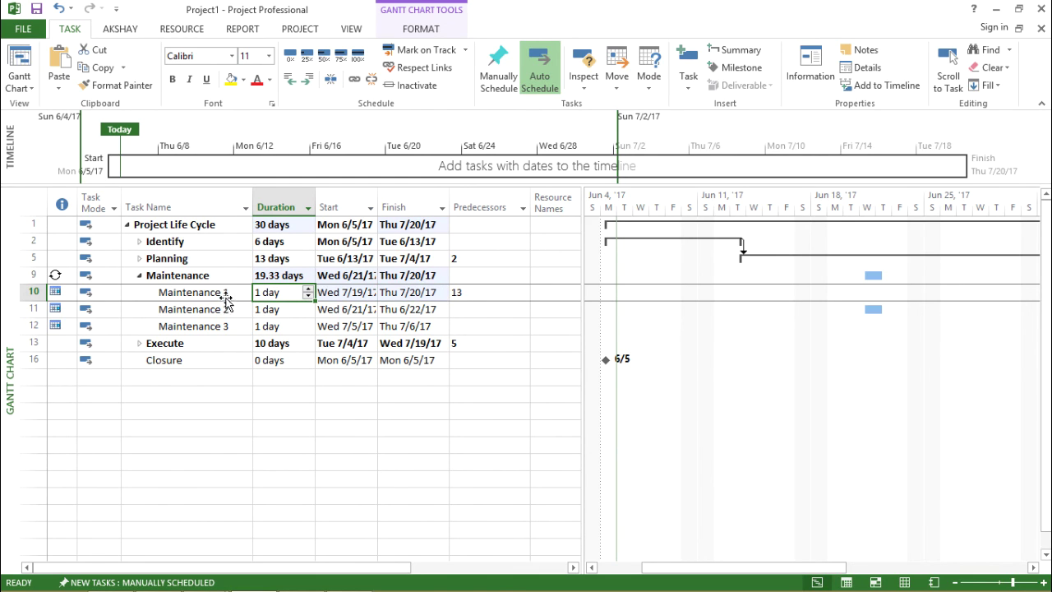
pyautogui.click(421, 292)
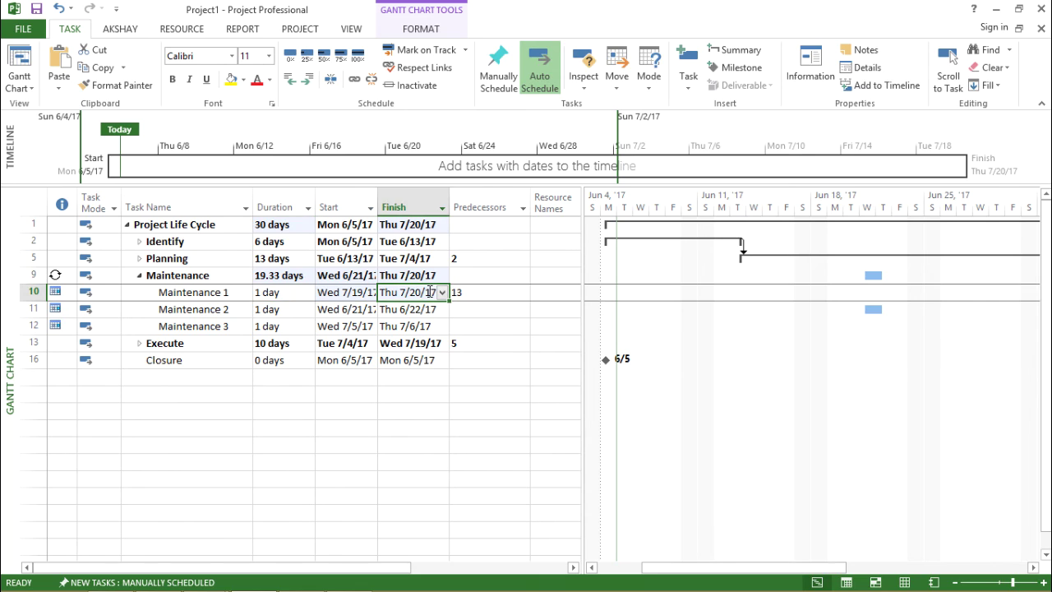
pyautogui.click(343, 294)
pyautogui.click(403, 292)
pyautogui.click(493, 295)
pyautogui.click(149, 343)
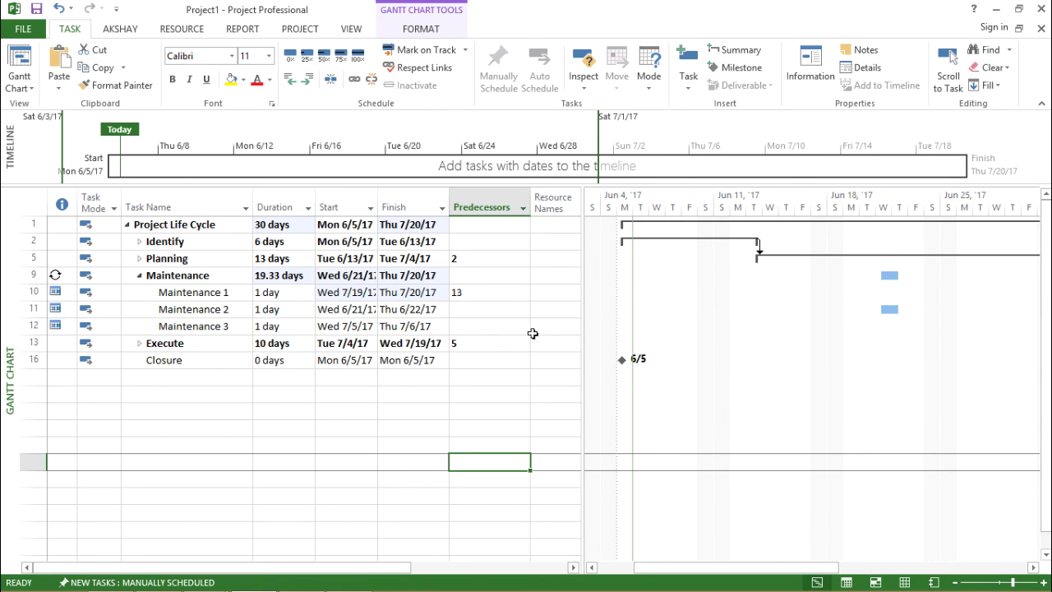
pyautogui.click(469, 292)
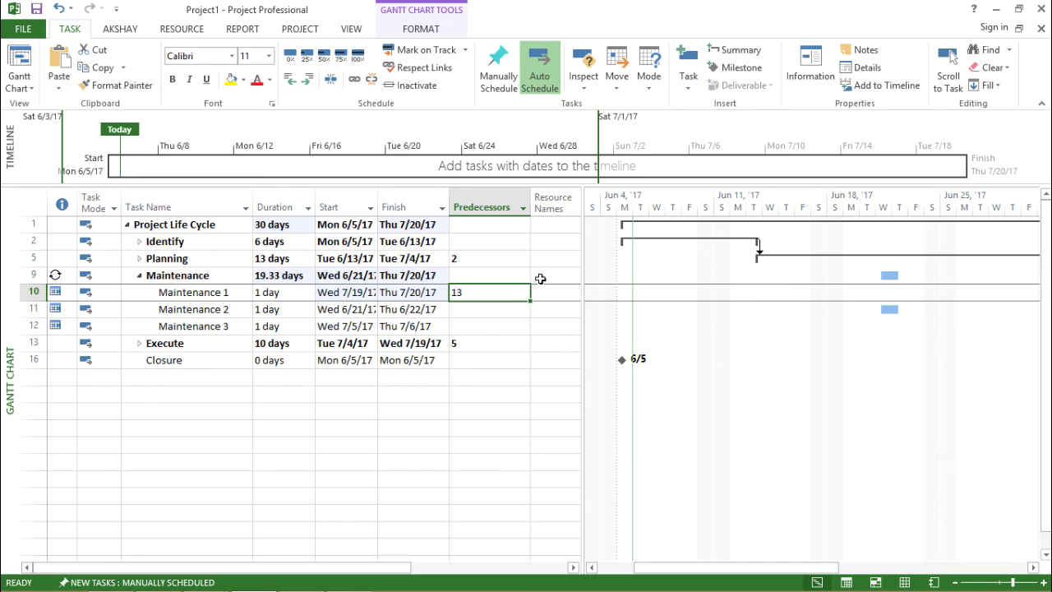
pyautogui.press('Delete')
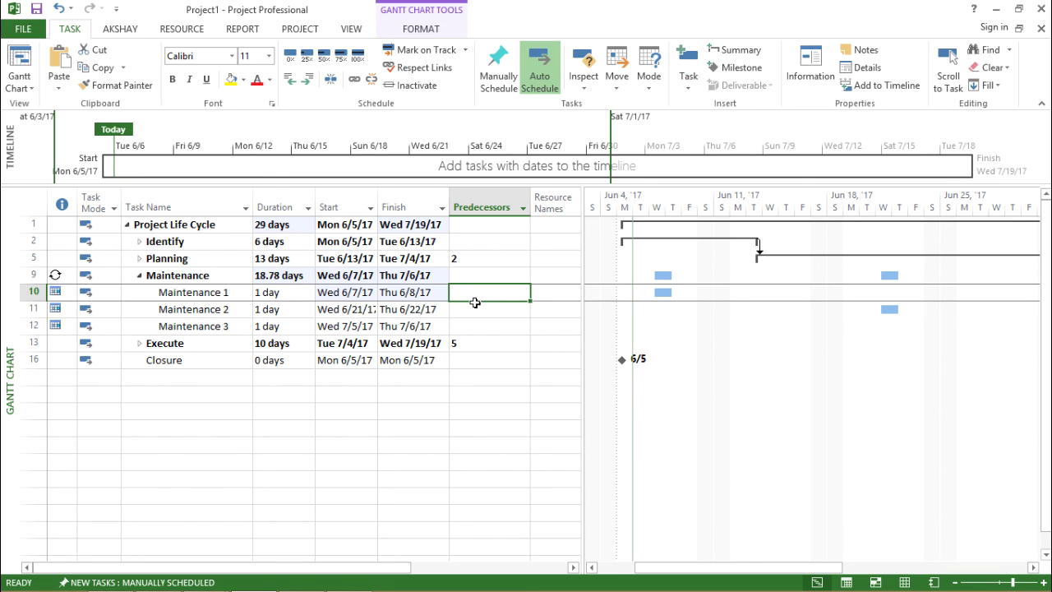
pyautogui.click(352, 298)
pyautogui.click(413, 292)
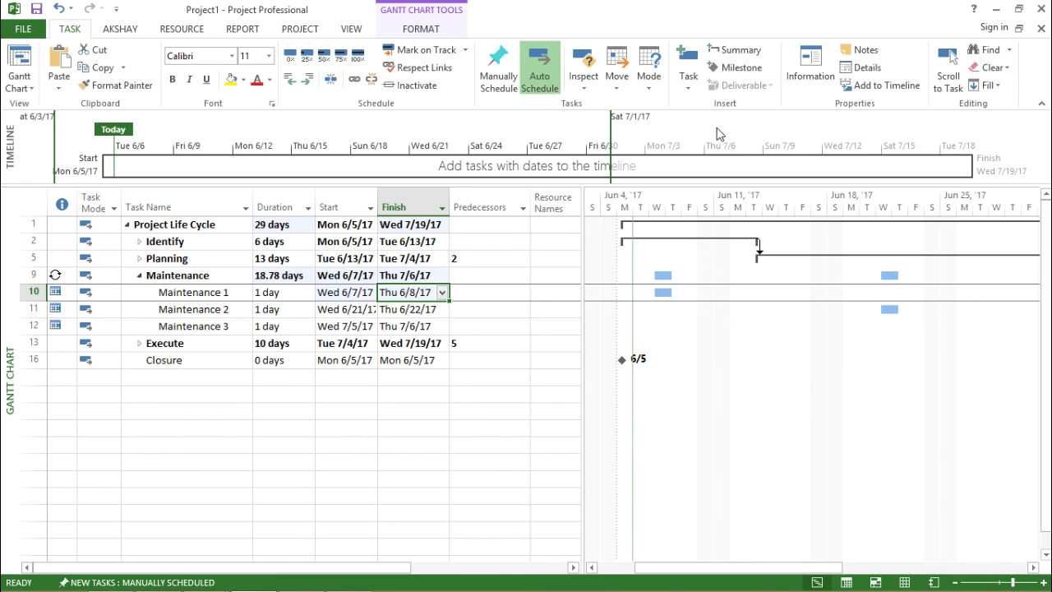
pyautogui.click(688, 78)
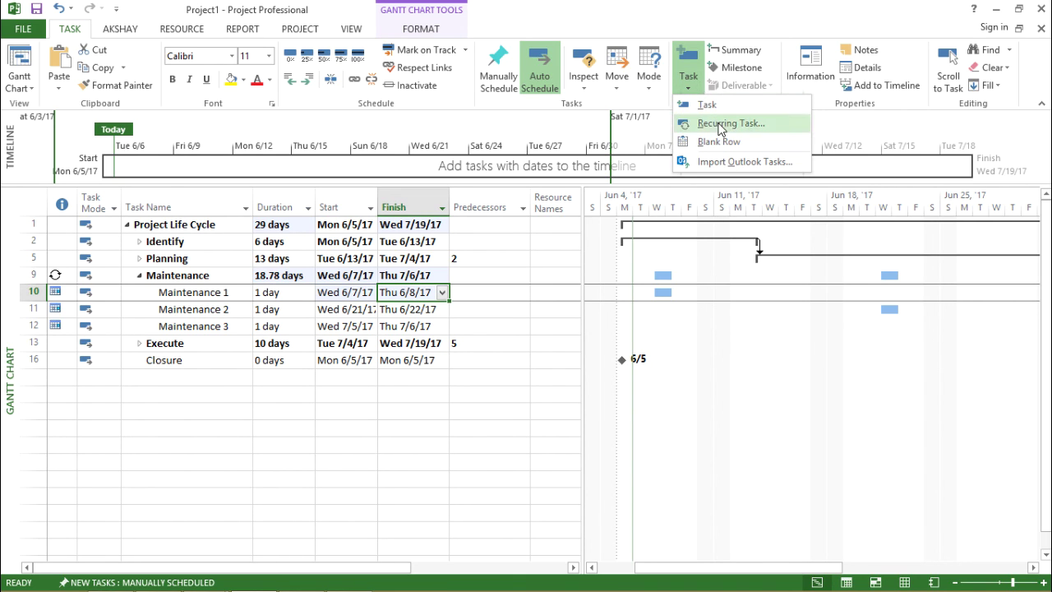
pyautogui.click(723, 124)
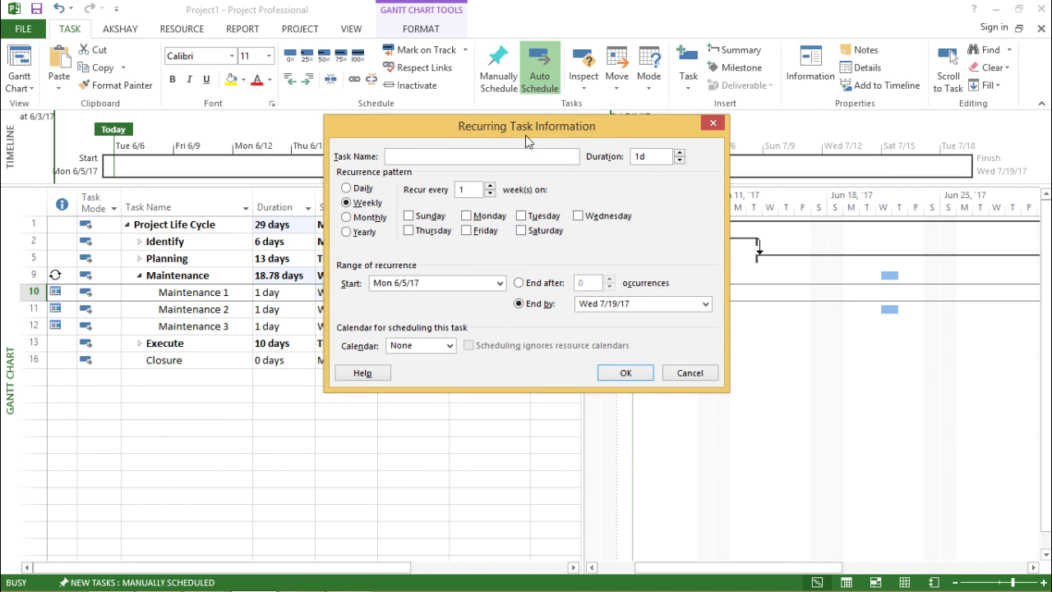
pyautogui.moveTo(527, 141); pyautogui.dragTo(606, 154)
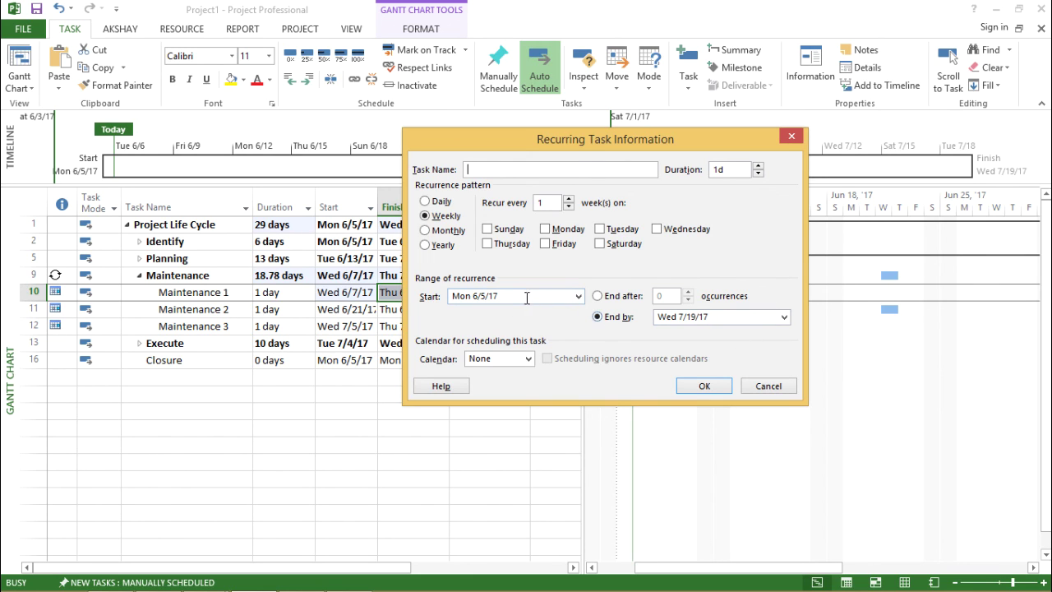
pyautogui.click(470, 298)
pyautogui.click(727, 320)
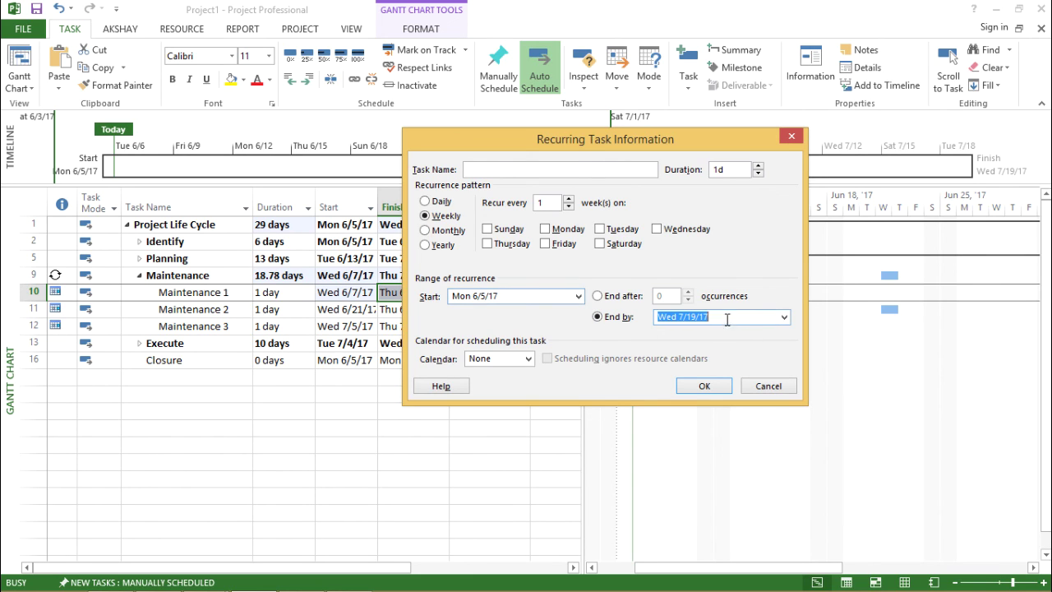
pyautogui.click(746, 387)
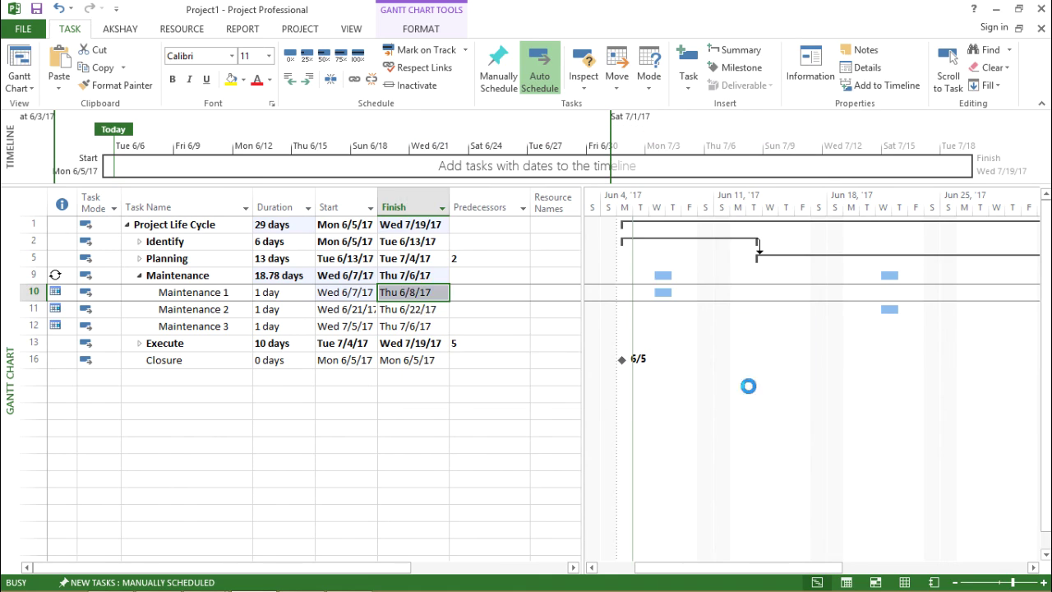
pyautogui.click(465, 292)
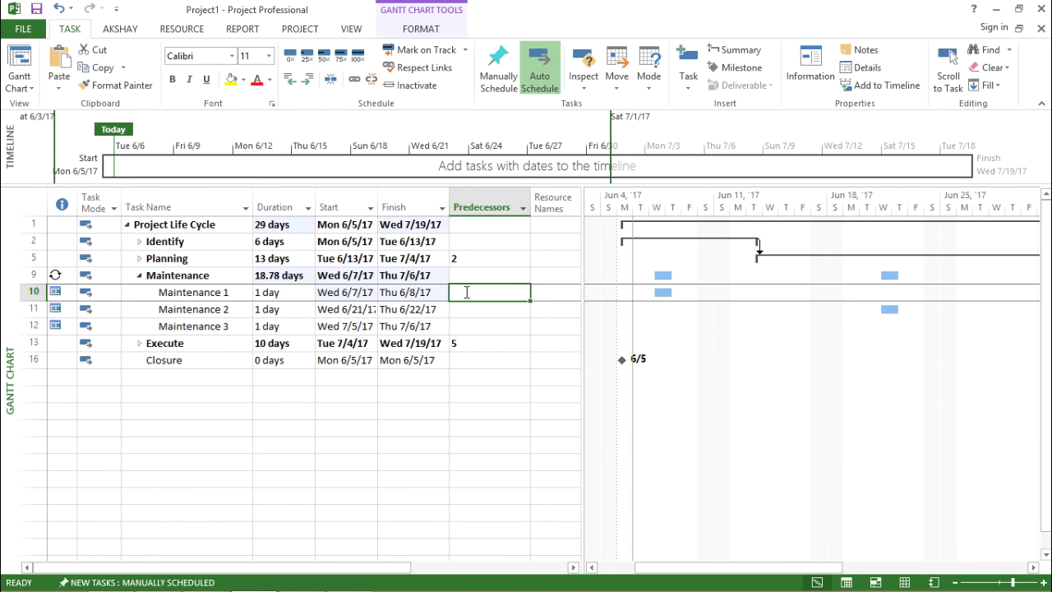